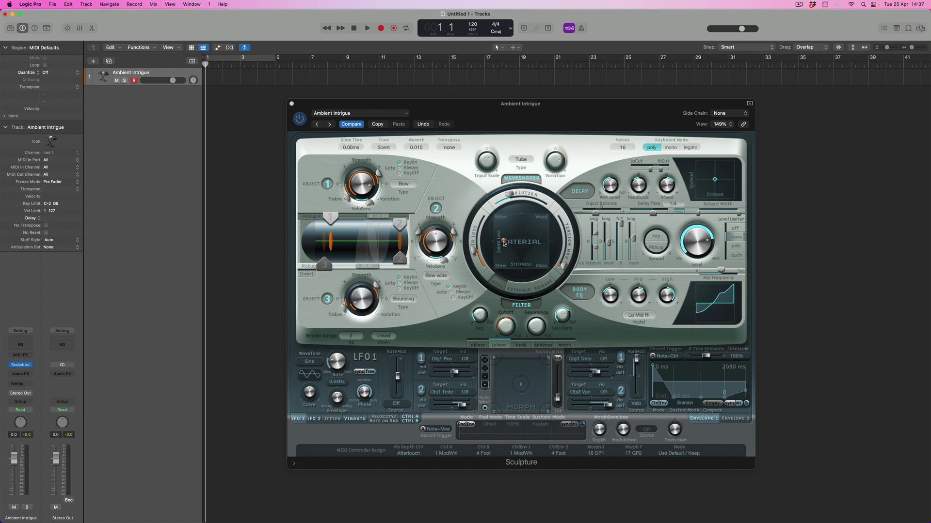
# Adjust the filter cutoff slightly and sync LFO 1's rate to the tempo at 1/4.
pyautogui.click(504, 243)
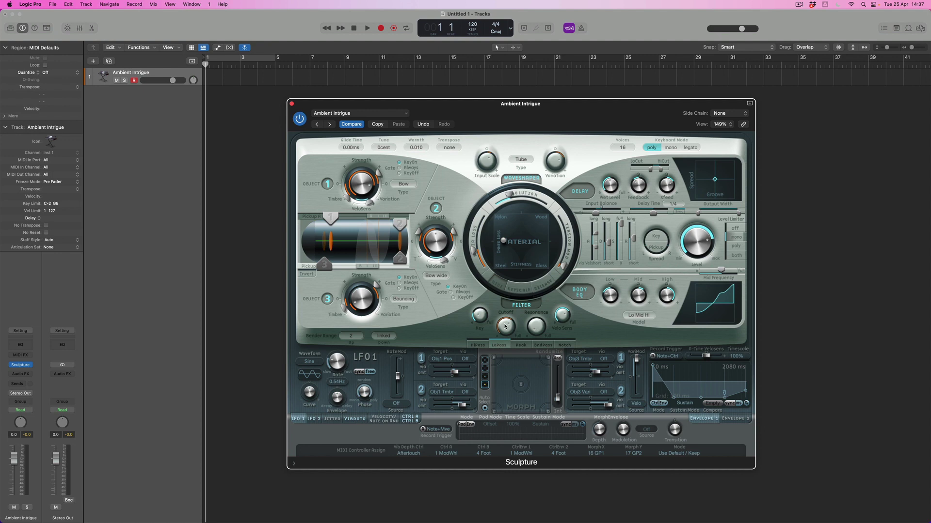
pyautogui.moveTo(505, 326)
pyautogui.mouseDown()
pyautogui.moveTo(505, 313)
pyautogui.moveTo(501, 336)
pyautogui.moveTo(502, 315)
pyautogui.mouseUp()
pyautogui.moveTo(342, 365); pyautogui.dragTo(342, 364)
pyautogui.moveTo(342, 363); pyautogui.dragTo(342, 385)
pyautogui.click(359, 372)
pyautogui.moveTo(343, 363); pyautogui.dragTo(343, 388)
# Try out different curve settings for LFO 1's sine waveform.
pyautogui.moveTo(313, 392)
pyautogui.moveTo(314, 396)
pyautogui.mouseDown()
pyautogui.moveTo(314, 408)
pyautogui.moveTo(315, 395)
pyautogui.mouseUp()
pyautogui.moveTo(316, 375); pyautogui.dragTo(315, 366)
pyautogui.moveTo(314, 393); pyautogui.dragTo(313, 402)
pyautogui.moveTo(315, 395); pyautogui.dragTo(315, 387)
# Switch off LFO 1's second target and increase the modulation amount of its first target, Object 1 position.
pyautogui.click(422, 393)
pyautogui.moveTo(332, 218)
pyautogui.mouseDown()
pyautogui.moveTo(348, 219)
pyautogui.moveTo(332, 218)
pyautogui.mouseUp()
pyautogui.moveTo(455, 374); pyautogui.dragTo(464, 374)
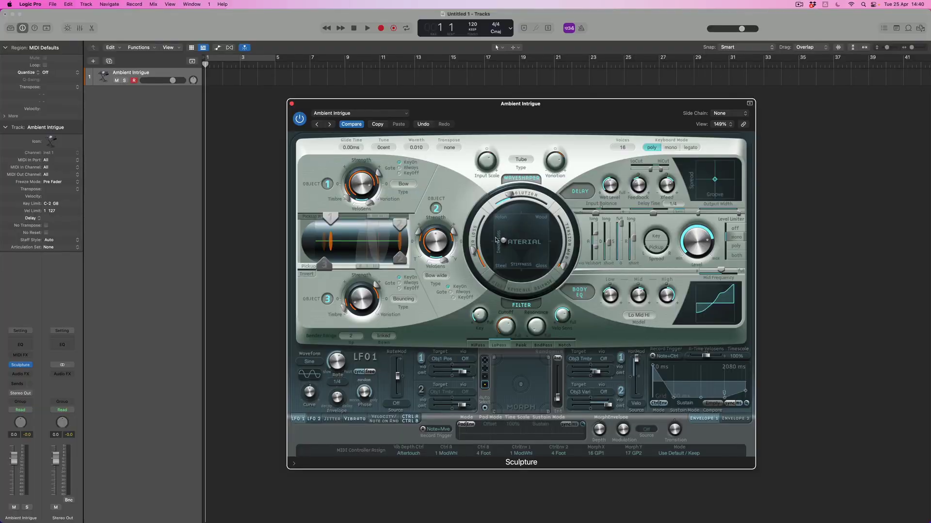
# Re-enable LFO 1's Object 1 timbre target with a higher amount and settle the Material ball near the pad's centre.
pyautogui.moveTo(498, 241)
pyautogui.mouseDown()
pyautogui.moveTo(513, 248)
pyautogui.moveTo(536, 234)
pyautogui.mouseUp()
pyautogui.click(423, 392)
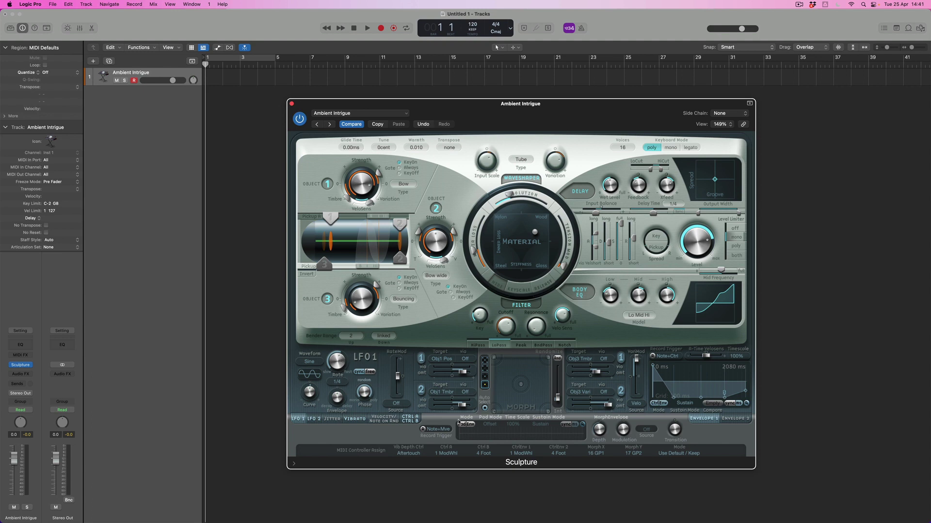
pyautogui.moveTo(462, 405); pyautogui.dragTo(467, 406)
pyautogui.moveTo(535, 232); pyautogui.dragTo(506, 243)
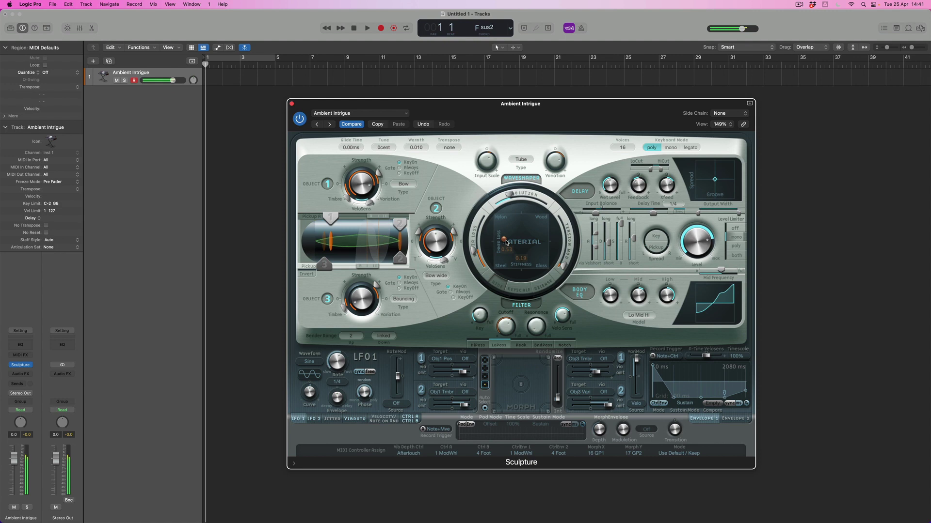
pyautogui.moveTo(506, 242)
pyautogui.mouseDown()
pyautogui.moveTo(524, 251)
pyautogui.moveTo(536, 241)
pyautogui.moveTo(520, 227)
pyautogui.moveTo(506, 233)
pyautogui.moveTo(508, 250)
pyautogui.moveTo(536, 258)
pyautogui.moveTo(541, 239)
pyautogui.moveTo(543, 253)
pyautogui.moveTo(506, 260)
pyautogui.moveTo(507, 230)
pyautogui.moveTo(526, 235)
pyautogui.moveTo(519, 248)
pyautogui.mouseUp()
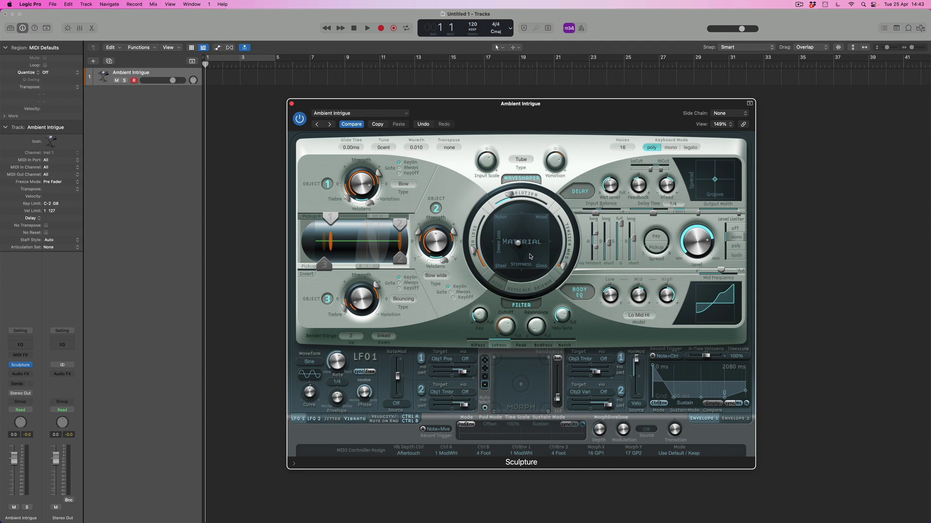
# Show LFO 2 and sync its rate to the tempo at 1/16, keeping the Sample&Hold with Lag waveform.
pyautogui.click(316, 420)
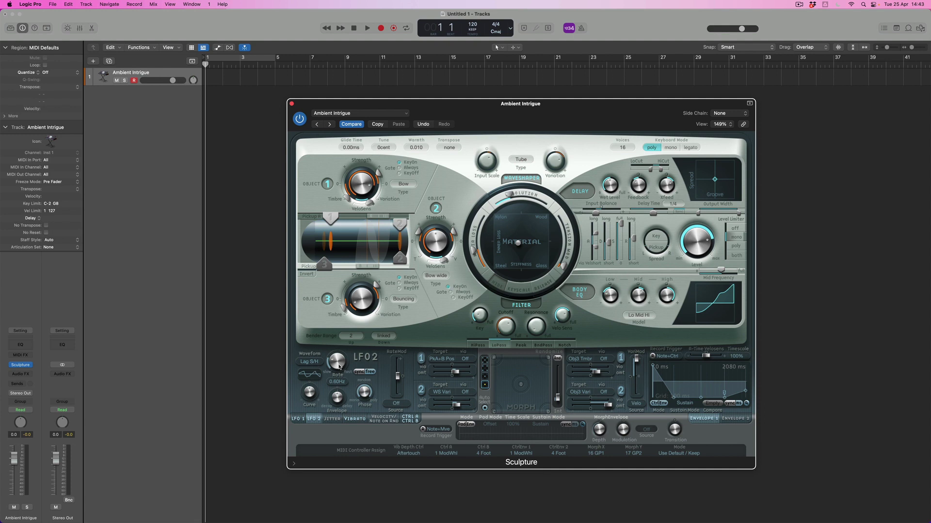
pyautogui.click(362, 372)
pyautogui.moveTo(347, 374); pyautogui.dragTo(343, 351)
pyautogui.moveTo(310, 395); pyautogui.dragTo(312, 394)
pyautogui.click(315, 365)
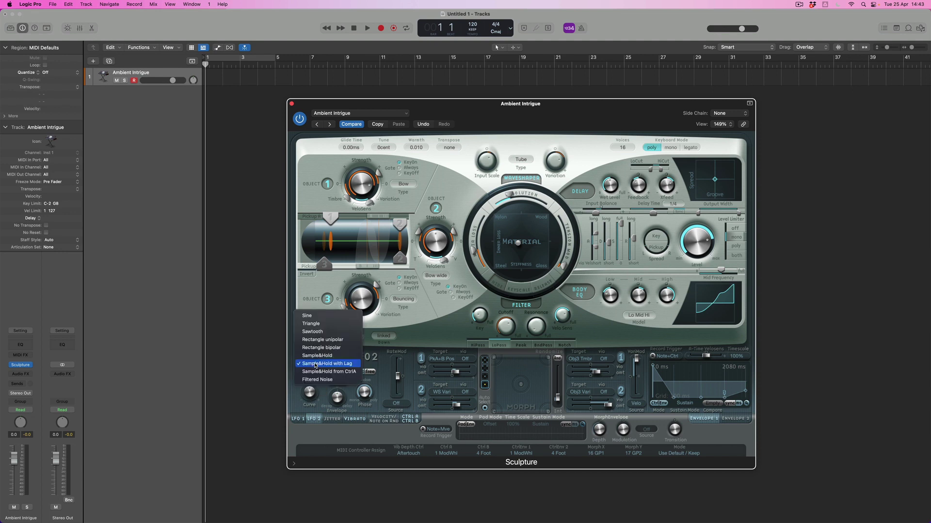
pyautogui.click(299, 405)
pyautogui.moveTo(313, 391); pyautogui.dragTo(312, 393)
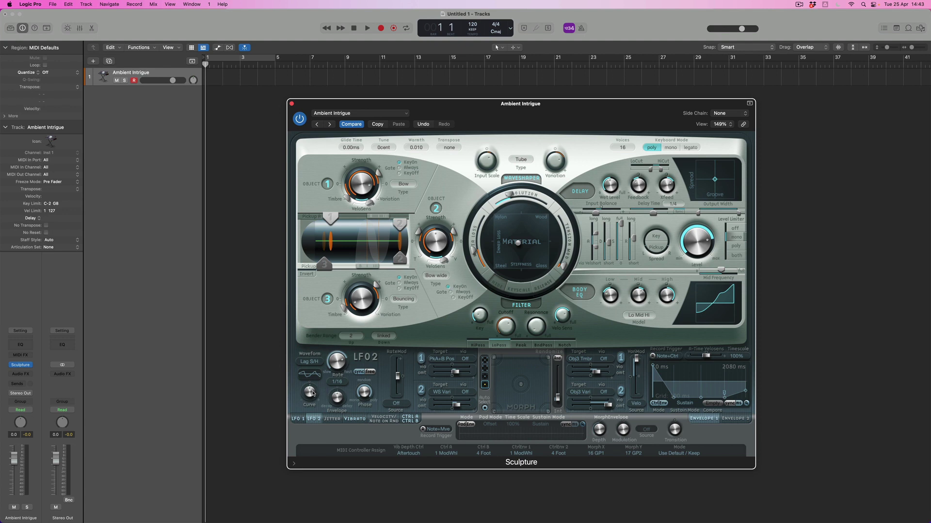
# Set LFO 2's first target to Object2 Timbre and adjust its modulation amount.
pyautogui.click(445, 361)
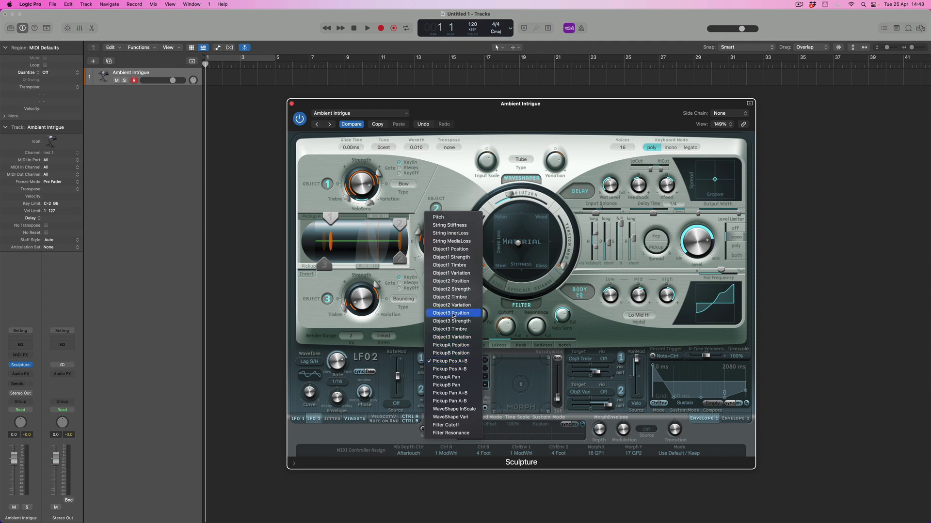
pyautogui.click(450, 297)
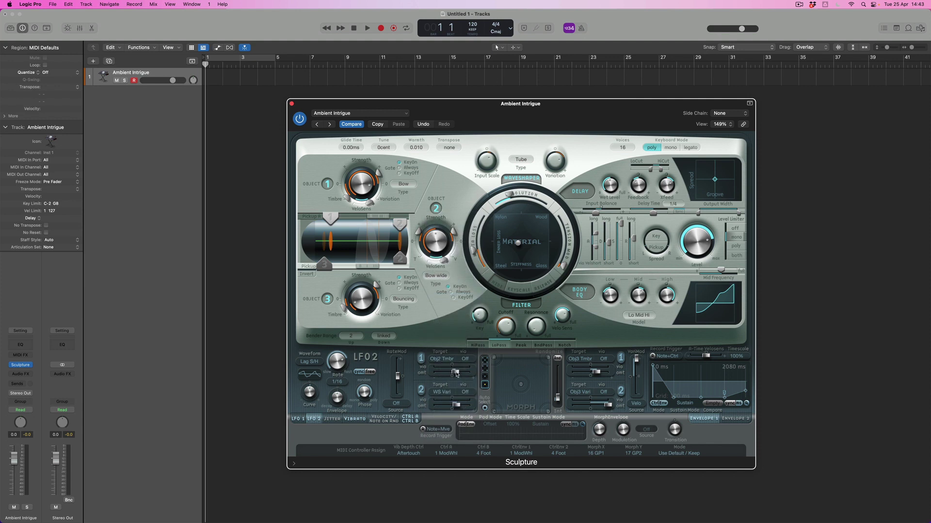
pyautogui.moveTo(458, 373); pyautogui.dragTo(439, 374)
# Set the via source of LFO 2's first target to Velocity and adjust its via and amount sliders.
pyautogui.moveTo(464, 373)
pyautogui.click(467, 360)
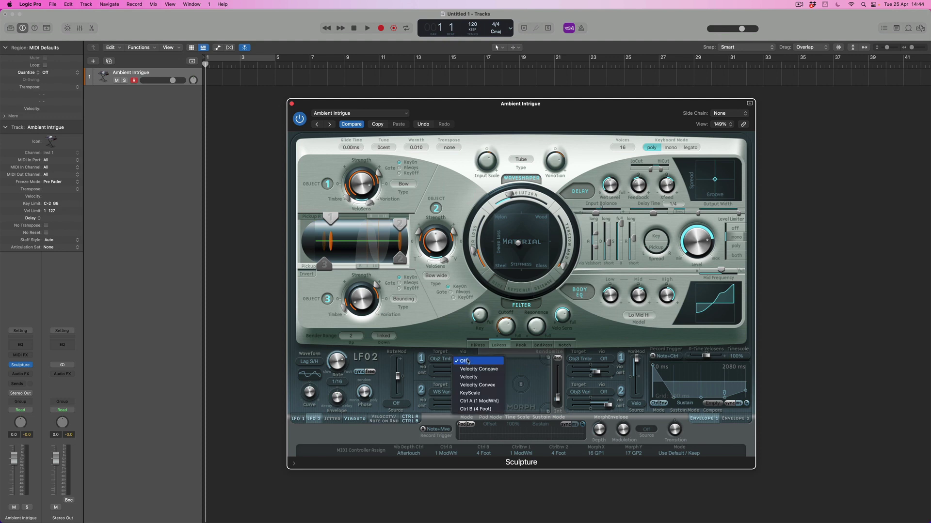
pyautogui.click(488, 378)
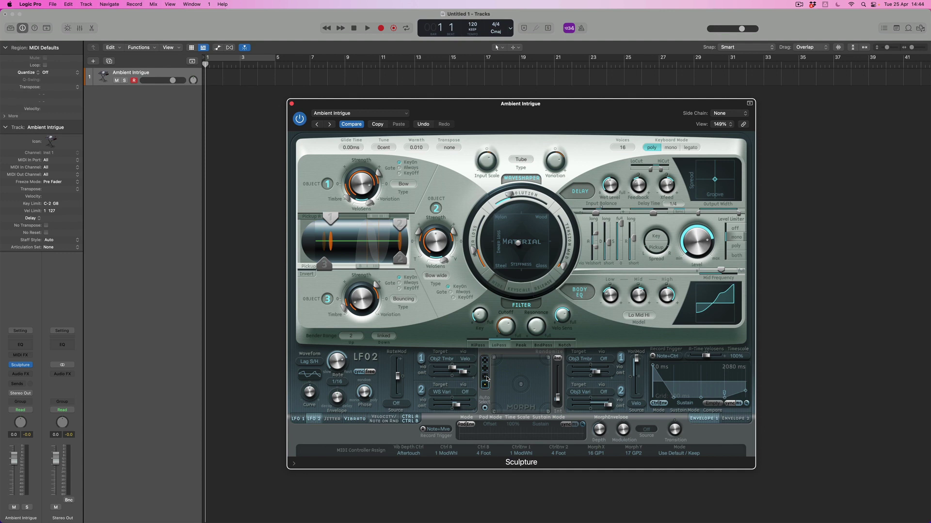
pyautogui.moveTo(464, 375)
pyautogui.moveTo(452, 369); pyautogui.dragTo(442, 370)
pyautogui.moveTo(442, 371); pyautogui.dragTo(465, 370)
pyautogui.moveTo(466, 370); pyautogui.dragTo(457, 375)
# Move the Material ball between the Nylon and Steel corners and fine-tune LFO 2's Object 2 timbre modulation range.
pyautogui.moveTo(518, 243); pyautogui.dragTo(515, 264)
pyautogui.moveTo(512, 263); pyautogui.dragTo(502, 245)
pyautogui.moveTo(458, 367); pyautogui.dragTo(456, 373)
pyautogui.moveTo(501, 246); pyautogui.dragTo(507, 236)
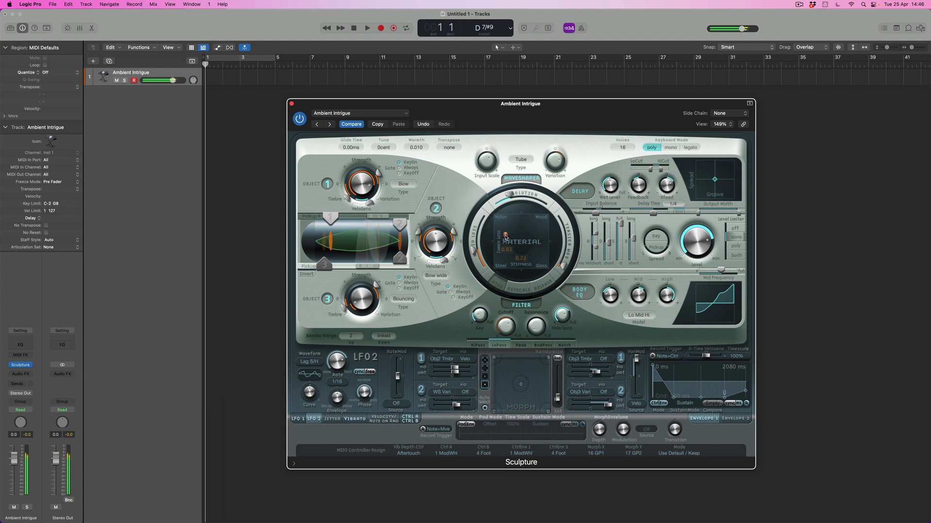
pyautogui.moveTo(509, 237); pyautogui.dragTo(507, 237)
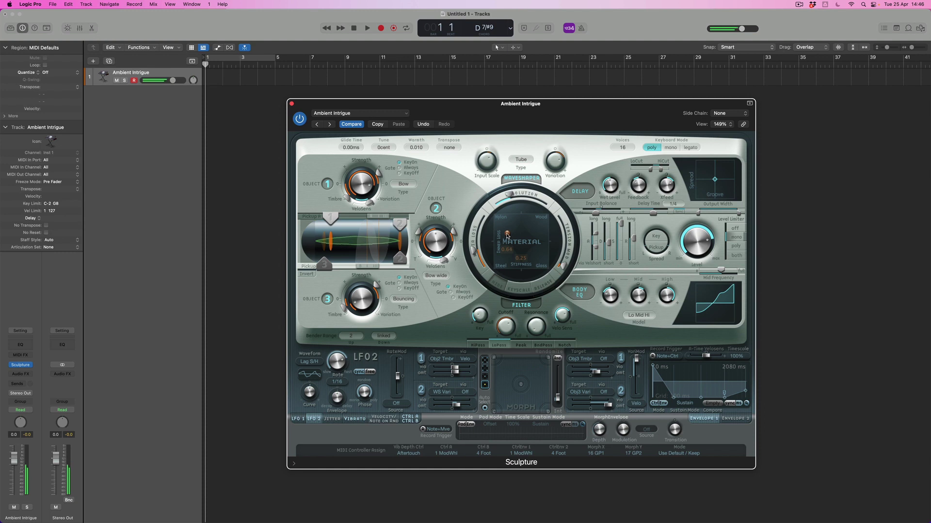
pyautogui.moveTo(506, 234); pyautogui.dragTo(507, 235)
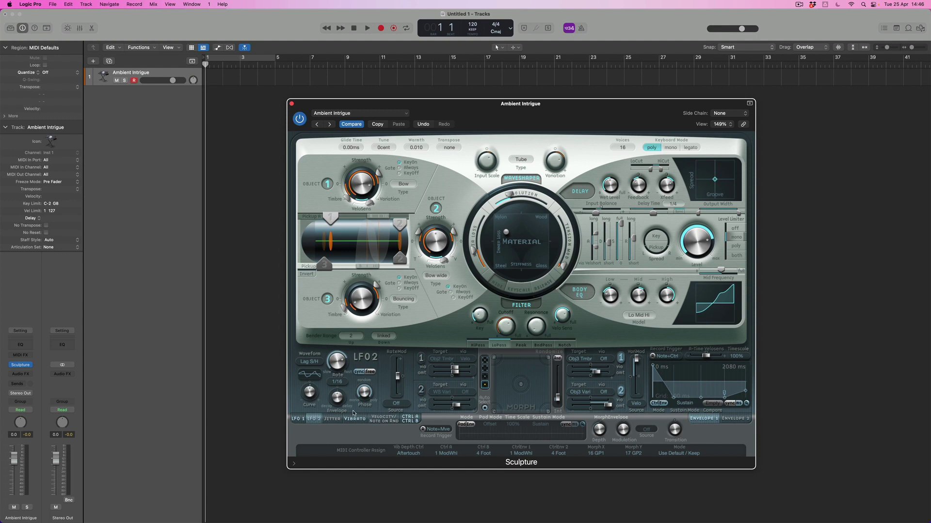
# Switch off LFO 1's targets and enable Jitter 1's first target with Pitch as its destination.
pyautogui.click(299, 420)
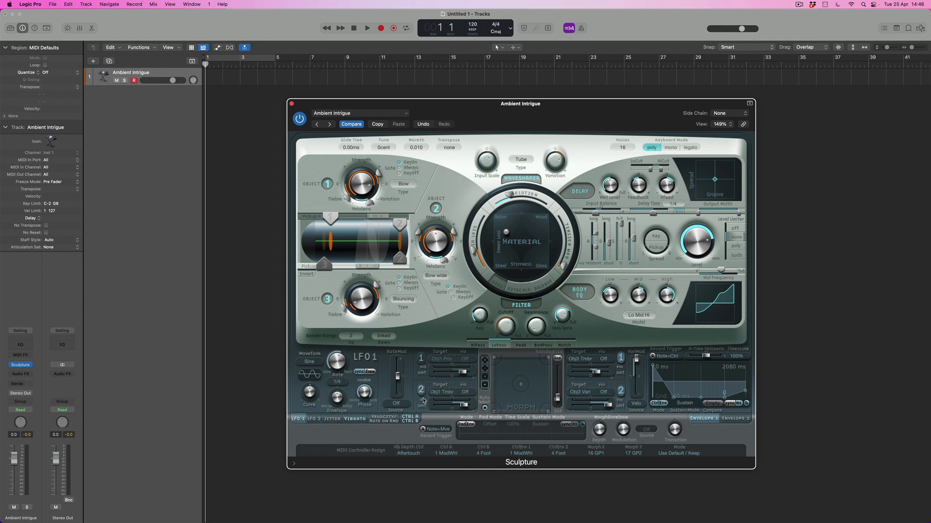
pyautogui.click(332, 420)
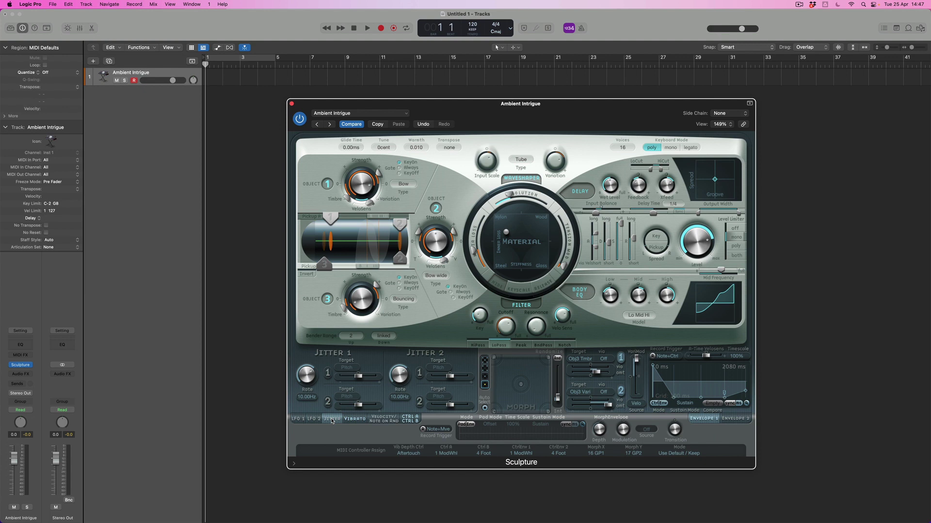
pyautogui.click(328, 373)
pyautogui.click(352, 368)
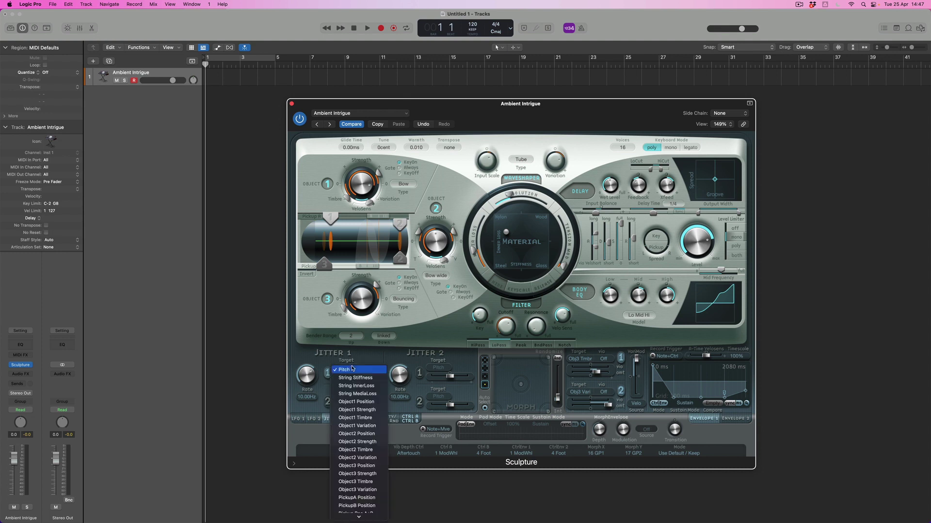
pyautogui.moveTo(359, 514)
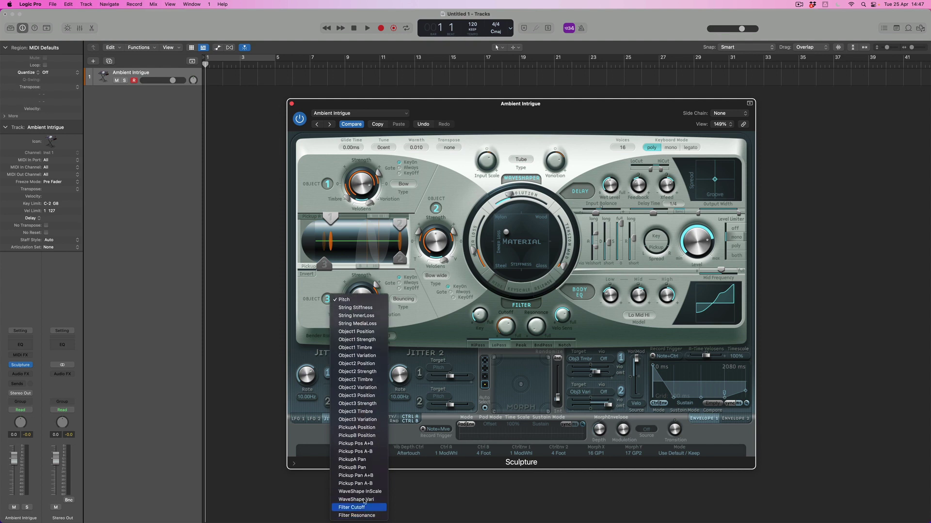
pyautogui.click(360, 300)
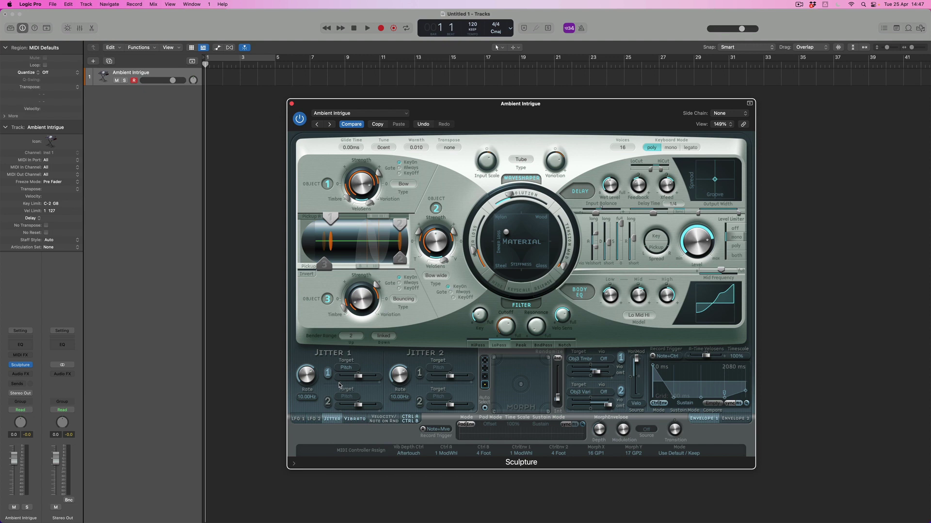
# Slow Jitter 1's rate to 0.460 Hz and set a small positive modulation amount on its Pitch target.
pyautogui.moveTo(360, 381); pyautogui.dragTo(364, 381)
pyautogui.moveTo(307, 372); pyautogui.dragTo(311, 412)
pyautogui.moveTo(311, 403); pyautogui.dragTo(312, 382)
pyautogui.moveTo(312, 380)
pyautogui.mouseDown()
pyautogui.moveTo(377, 381)
pyautogui.moveTo(309, 374)
pyautogui.moveTo(309, 395)
pyautogui.mouseUp()
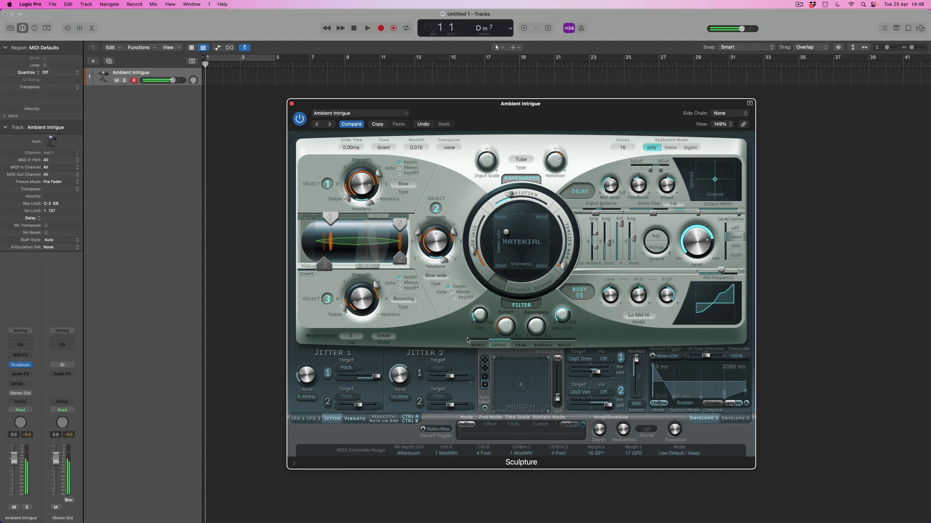
pyautogui.moveTo(506, 233)
pyautogui.mouseDown()
pyautogui.moveTo(528, 241)
pyautogui.moveTo(535, 229)
pyautogui.moveTo(529, 250)
pyautogui.moveTo(514, 257)
pyautogui.moveTo(505, 243)
pyautogui.moveTo(505, 253)
pyautogui.moveTo(505, 234)
pyautogui.moveTo(518, 227)
pyautogui.moveTo(533, 230)
pyautogui.moveTo(538, 253)
pyautogui.moveTo(505, 234)
pyautogui.moveTo(506, 249)
pyautogui.mouseUp()
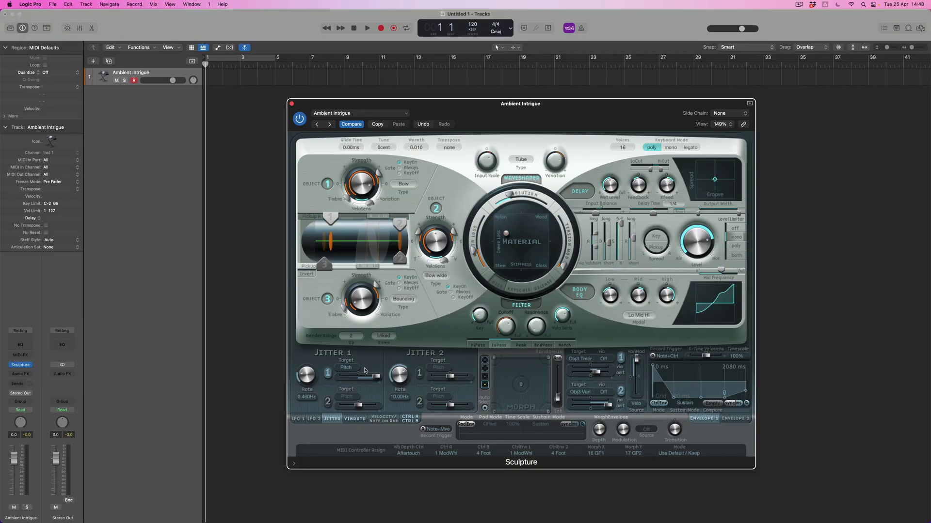
pyautogui.moveTo(376, 377)
pyautogui.mouseDown()
pyautogui.moveTo(384, 377)
pyautogui.moveTo(364, 377)
pyautogui.mouseUp()
# Browse the destinations for Jitter 1's second target and switch that target off.
pyautogui.click(346, 397)
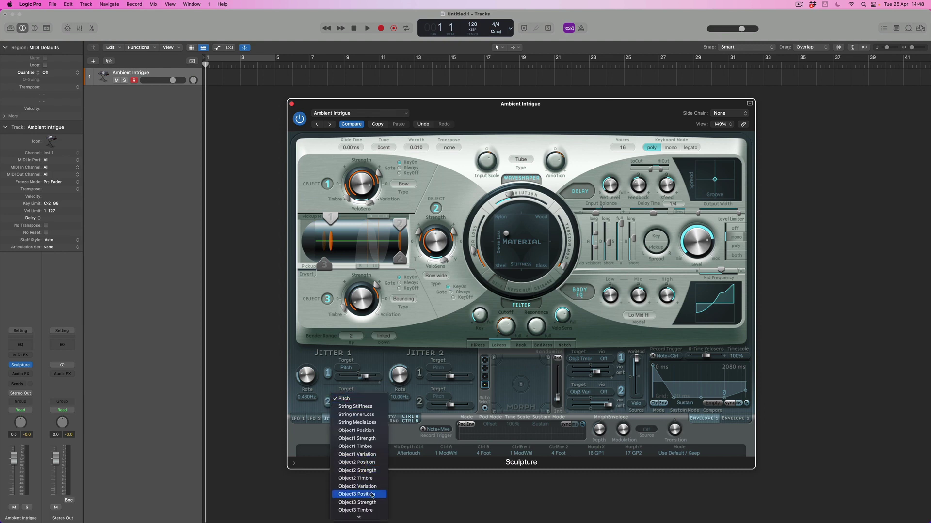
pyautogui.scroll(-5, 370, 504)
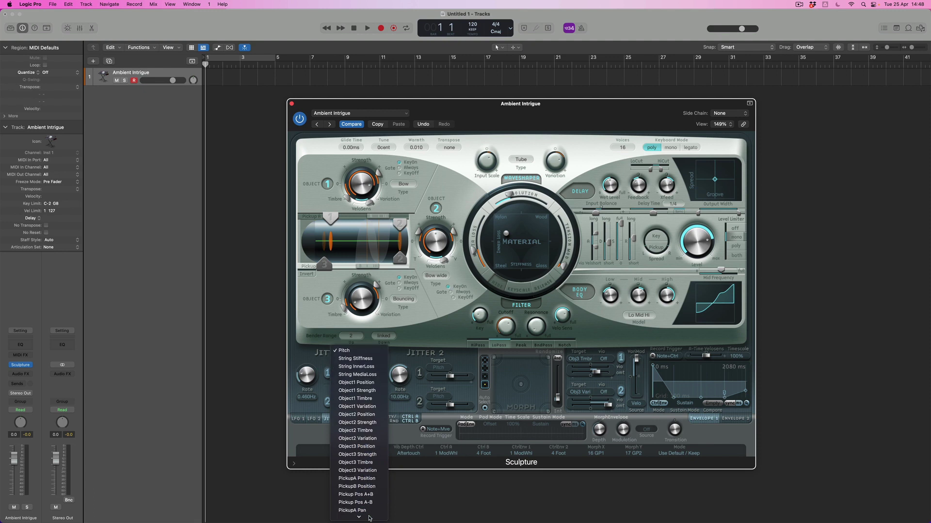
pyautogui.click(408, 327)
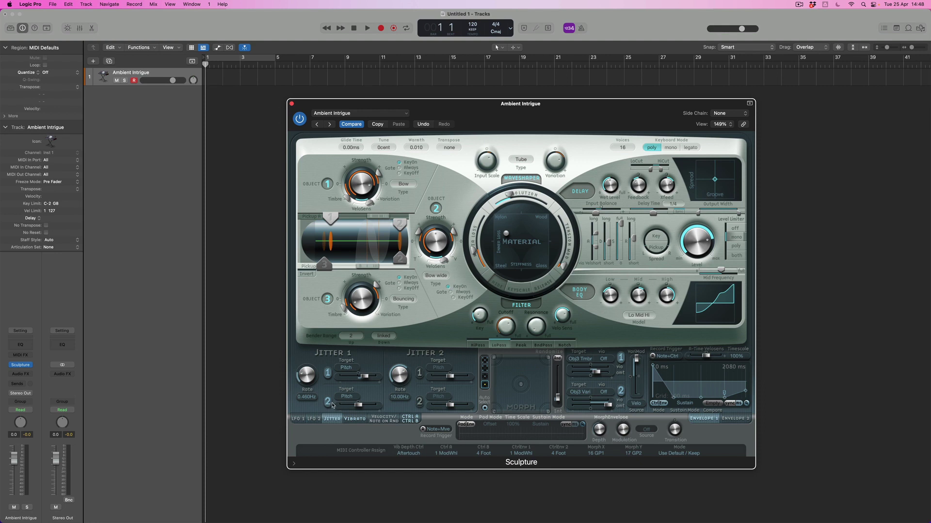
pyautogui.click(328, 374)
pyautogui.click(327, 401)
pyautogui.click(328, 373)
pyautogui.click(315, 420)
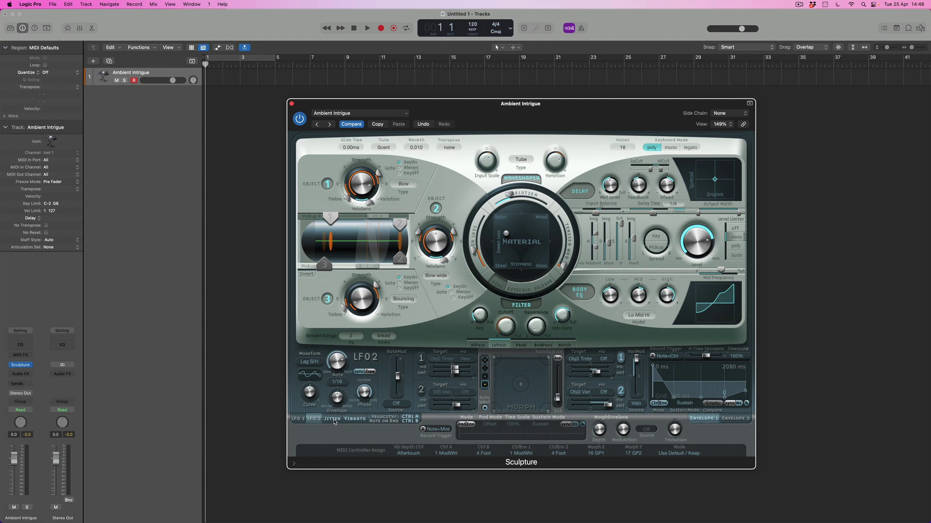
pyautogui.click(298, 420)
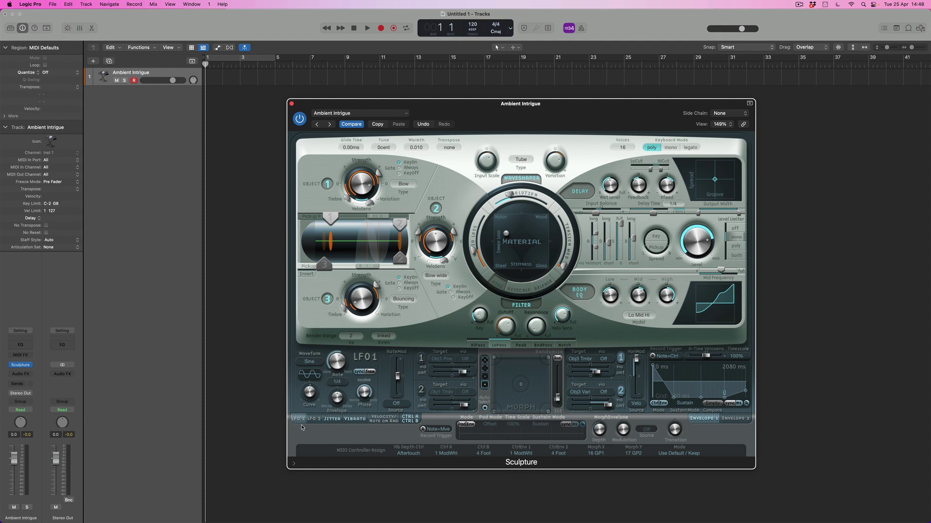
pyautogui.click(338, 420)
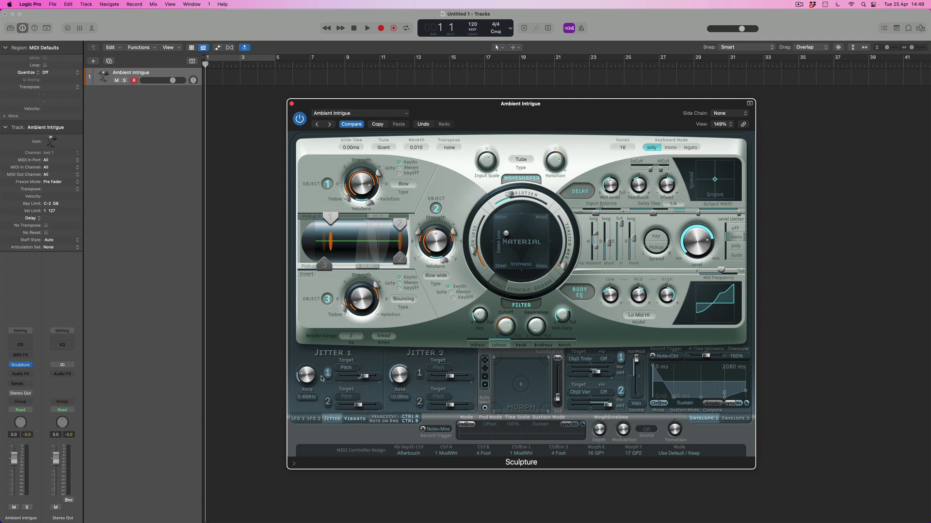
pyautogui.click(299, 420)
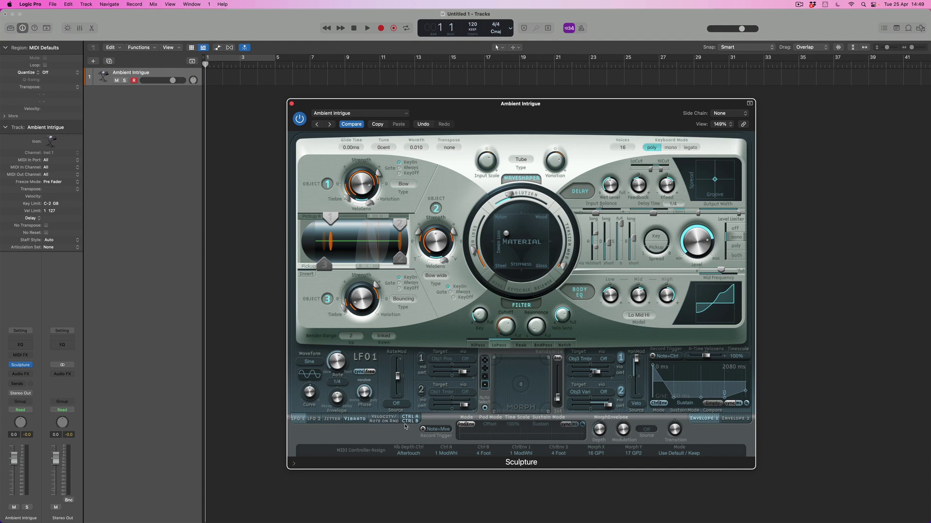
# Show the Vibrato settings, raise the depth slider to about halfway and slow the rate to well below 1 Hz.
pyautogui.click(356, 420)
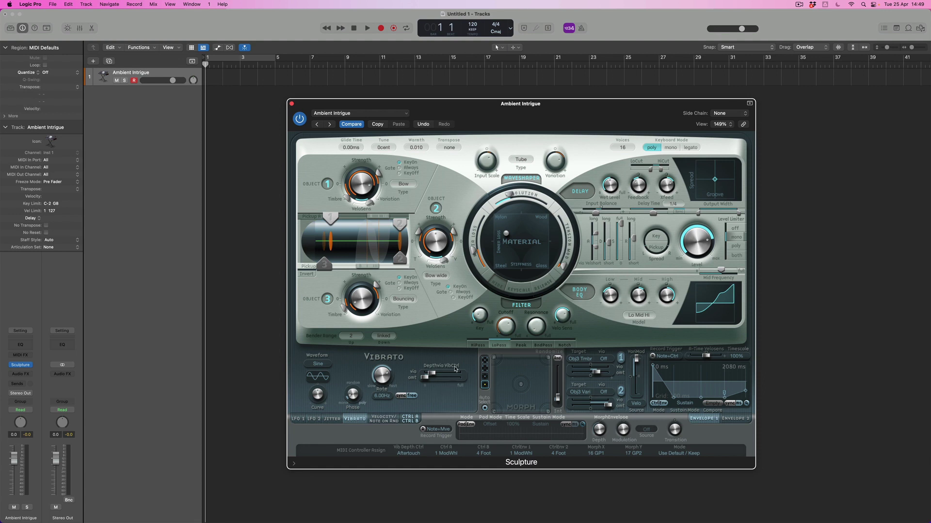
pyautogui.moveTo(434, 375); pyautogui.dragTo(446, 380)
pyautogui.moveTo(382, 377); pyautogui.dragTo(362, 377)
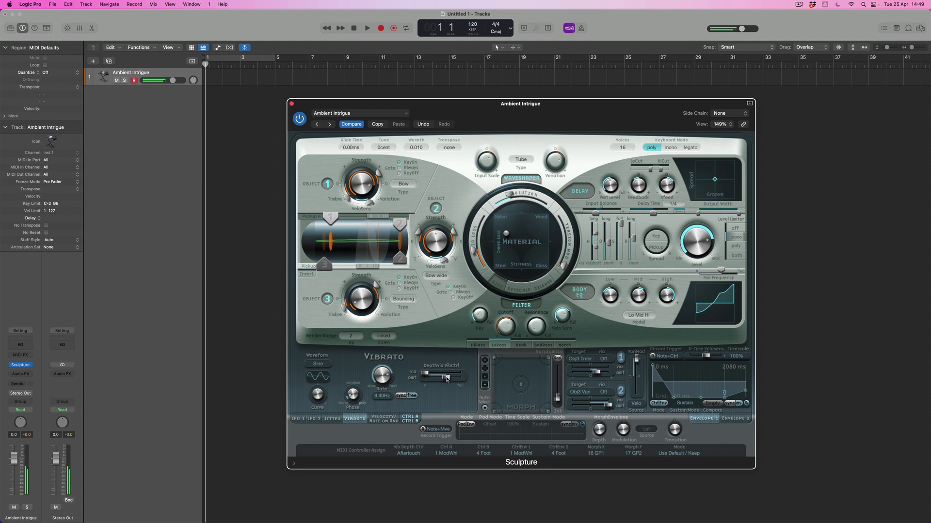
pyautogui.moveTo(381, 376); pyautogui.dragTo(379, 394)
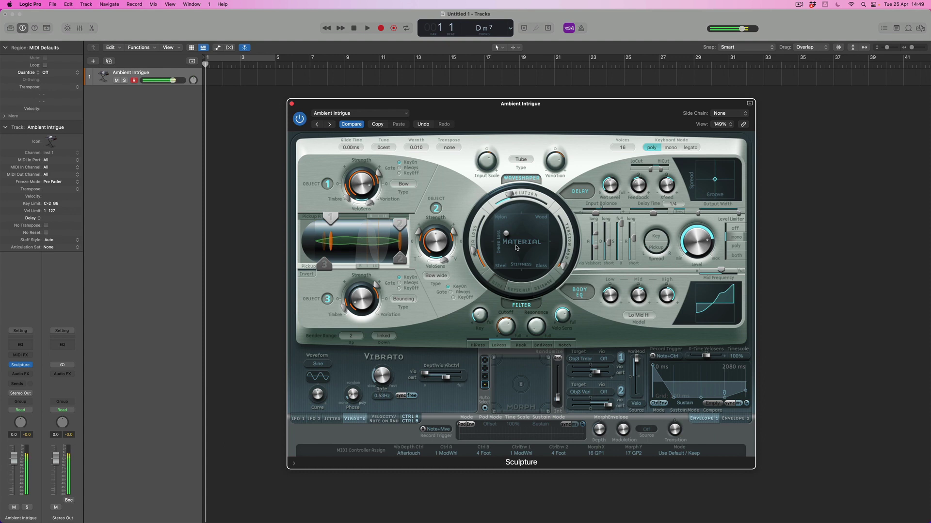
# Nudge the Material ball slightly towards the pad's centre and bring the vibrato depth back down to zero.
pyautogui.moveTo(509, 236)
pyautogui.mouseDown()
pyautogui.moveTo(531, 229)
pyautogui.moveTo(538, 256)
pyautogui.moveTo(502, 264)
pyautogui.moveTo(505, 225)
pyautogui.moveTo(536, 241)
pyautogui.moveTo(528, 253)
pyautogui.moveTo(508, 239)
pyautogui.mouseUp()
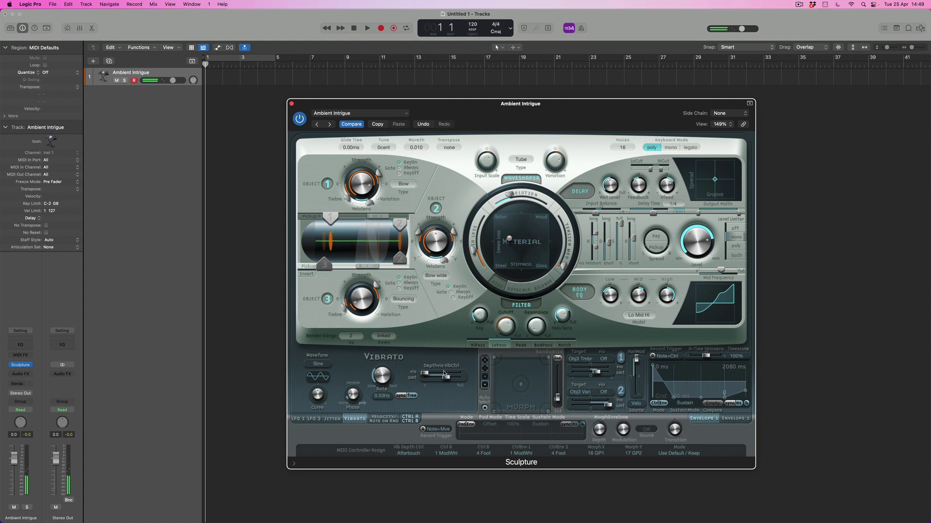
pyautogui.moveTo(447, 380); pyautogui.dragTo(432, 382)
pyautogui.moveTo(430, 378); pyautogui.dragTo(423, 378)
# Show the Velocity settings, switch on Velocity's first target, route it to String Stiffness and give it a moderate positive amount.
pyautogui.click(387, 420)
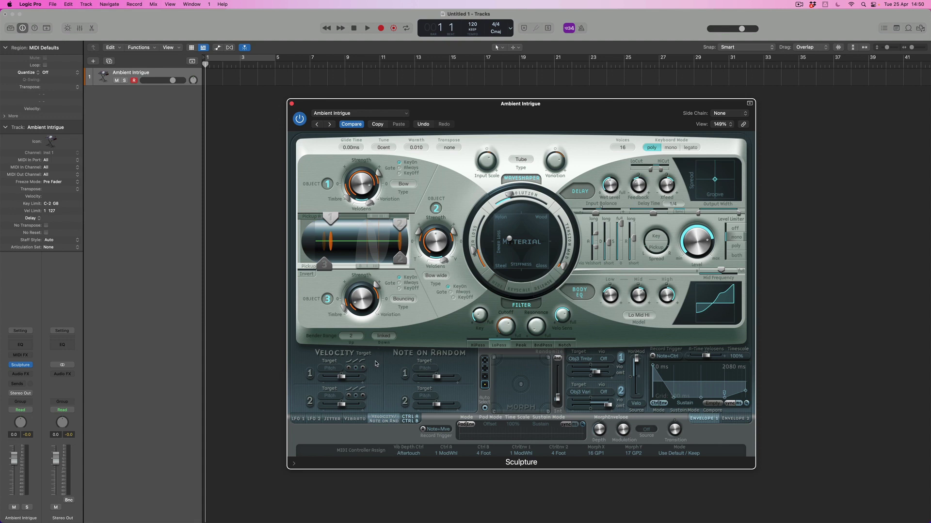
pyautogui.click(311, 377)
pyautogui.click(333, 371)
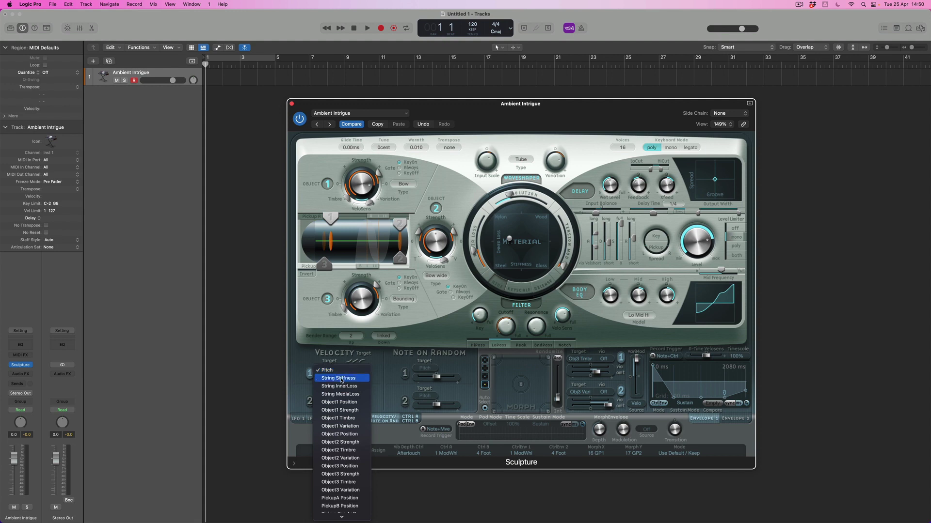
pyautogui.click(349, 379)
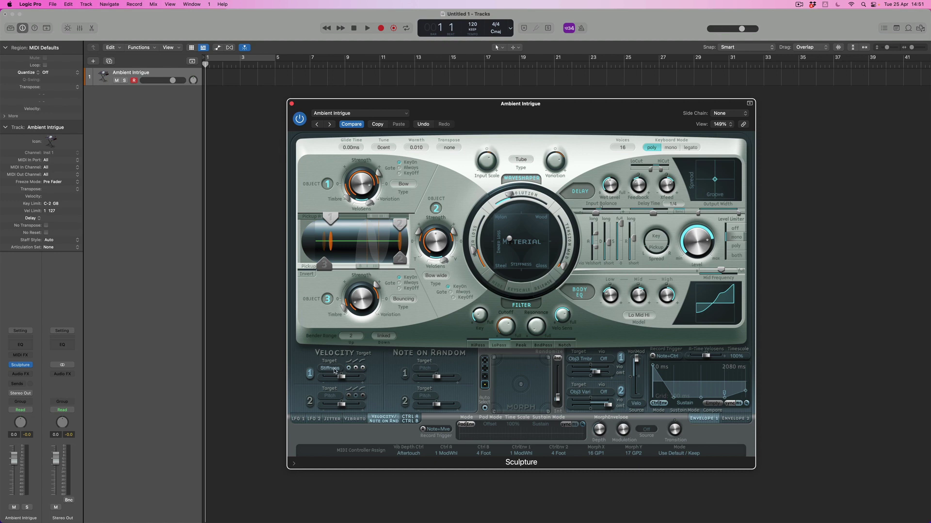
pyautogui.moveTo(342, 377); pyautogui.dragTo(352, 378)
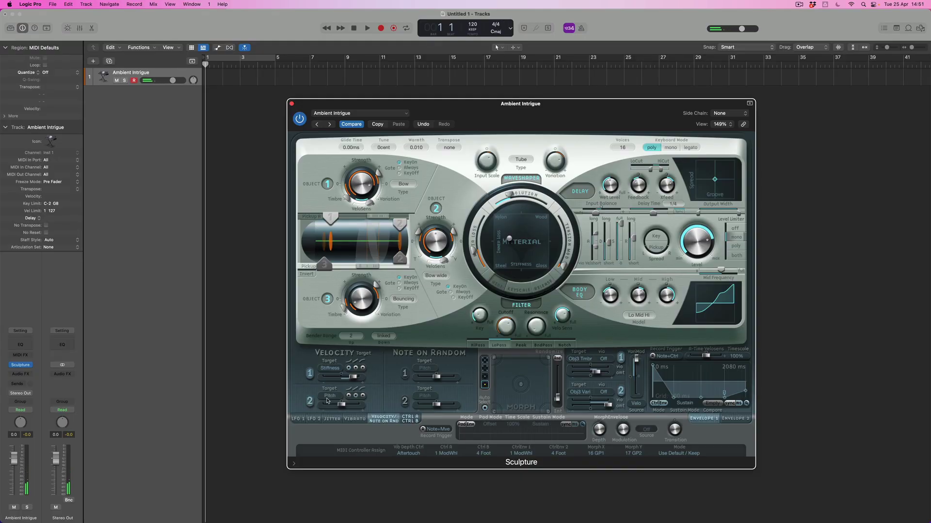
# Route Velocity's second target to Filter Cutoff with a moderate positive amount and move the Material ball up towards Nylon.
pyautogui.click(329, 396)
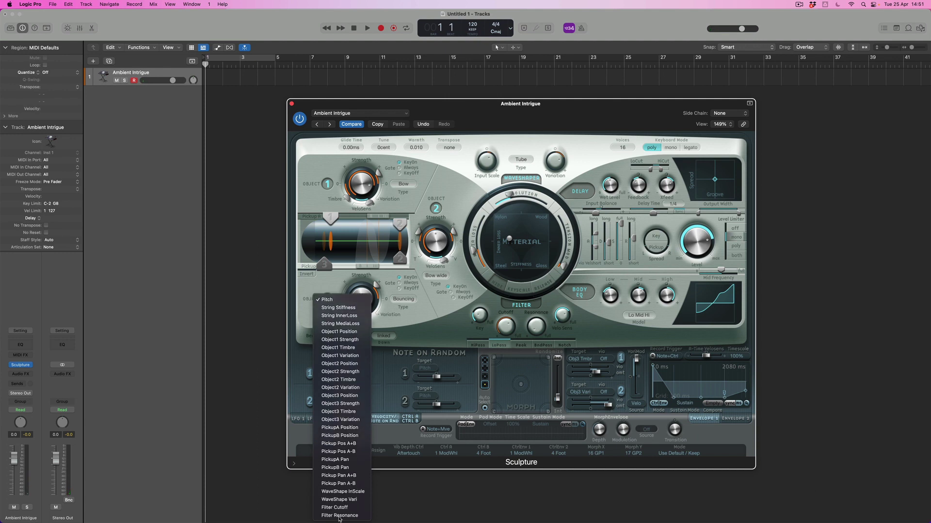
pyautogui.click(338, 508)
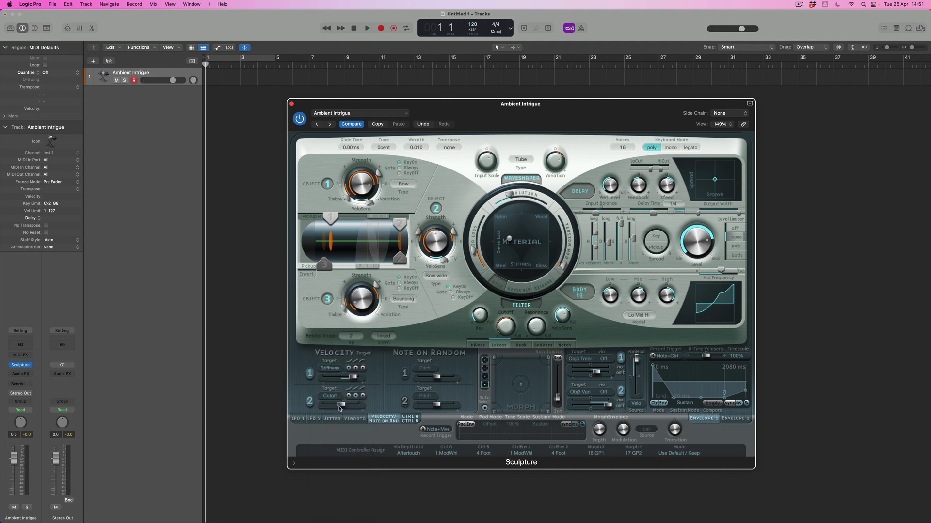
pyautogui.moveTo(341, 406); pyautogui.dragTo(352, 407)
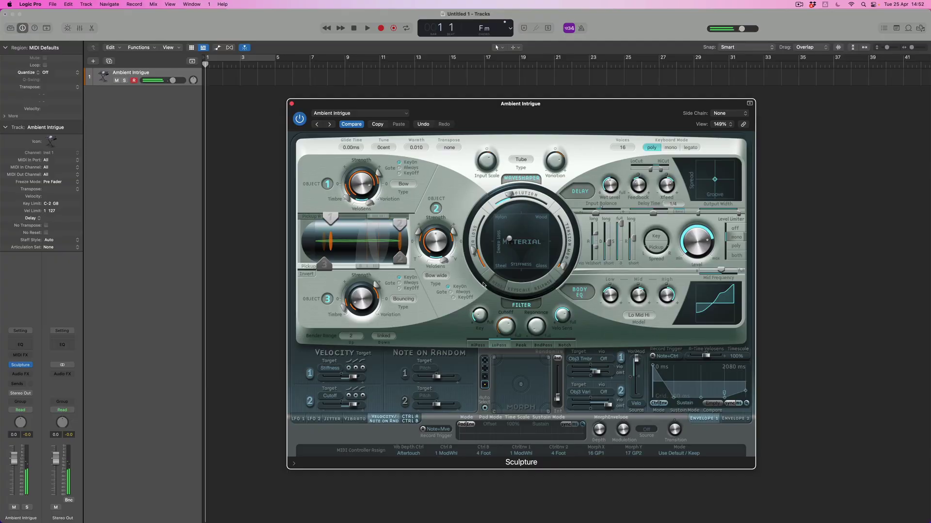
pyautogui.moveTo(509, 238)
pyautogui.mouseDown()
pyautogui.moveTo(514, 254)
pyautogui.moveTo(525, 236)
pyautogui.moveTo(537, 255)
pyautogui.moveTo(544, 221)
pyautogui.moveTo(497, 219)
pyautogui.moveTo(505, 225)
pyautogui.mouseUp()
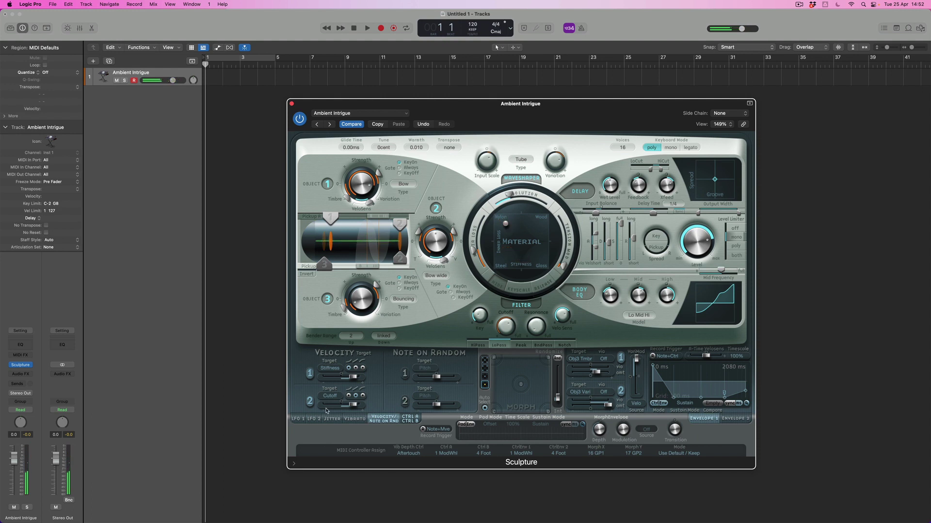
# Switch on both modulation targets of LFO 1 and both modulation targets of LFO 2.
pyautogui.click(297, 419)
pyautogui.click(421, 359)
pyautogui.click(421, 390)
pyautogui.click(315, 419)
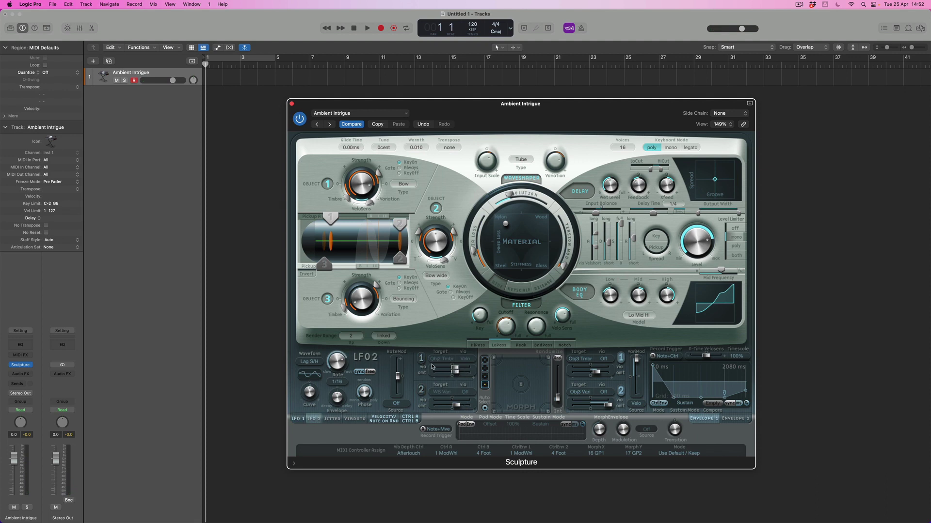
pyautogui.click(421, 391)
# Move the Material ball across to the Wood side, slightly above the pad's centre, and turn the filter cutoff down a little.
pyautogui.click(506, 225)
pyautogui.moveTo(506, 225); pyautogui.dragTo(503, 240)
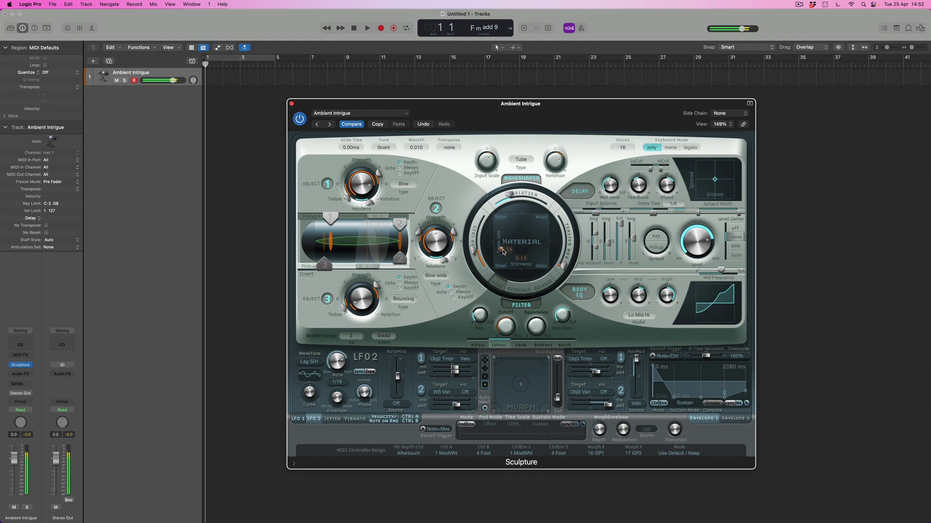
pyautogui.moveTo(509, 255)
pyautogui.mouseDown()
pyautogui.moveTo(542, 257)
pyautogui.moveTo(547, 238)
pyautogui.moveTo(522, 242)
pyautogui.moveTo(502, 229)
pyautogui.moveTo(499, 252)
pyautogui.moveTo(512, 254)
pyautogui.moveTo(537, 234)
pyautogui.mouseUp()
pyautogui.moveTo(506, 320); pyautogui.dragTo(505, 334)
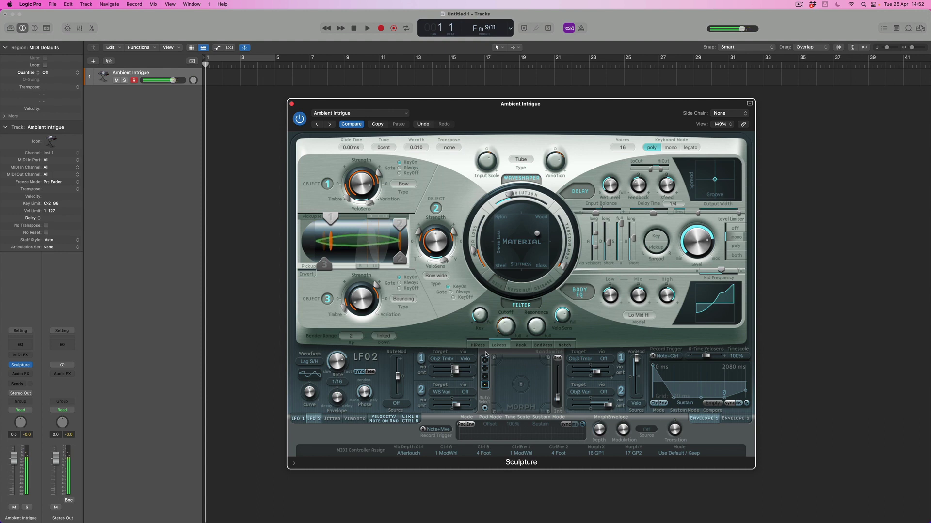
# Return to the Velocity settings and reduce the modulation amount on the Filter Cutoff target to a little under 0.44.
pyautogui.click(391, 419)
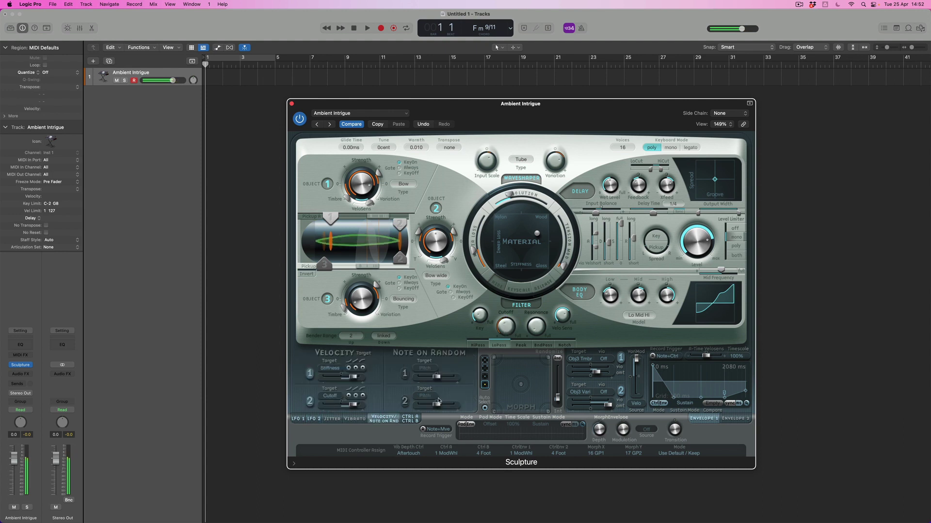
pyautogui.moveTo(354, 406); pyautogui.dragTo(351, 407)
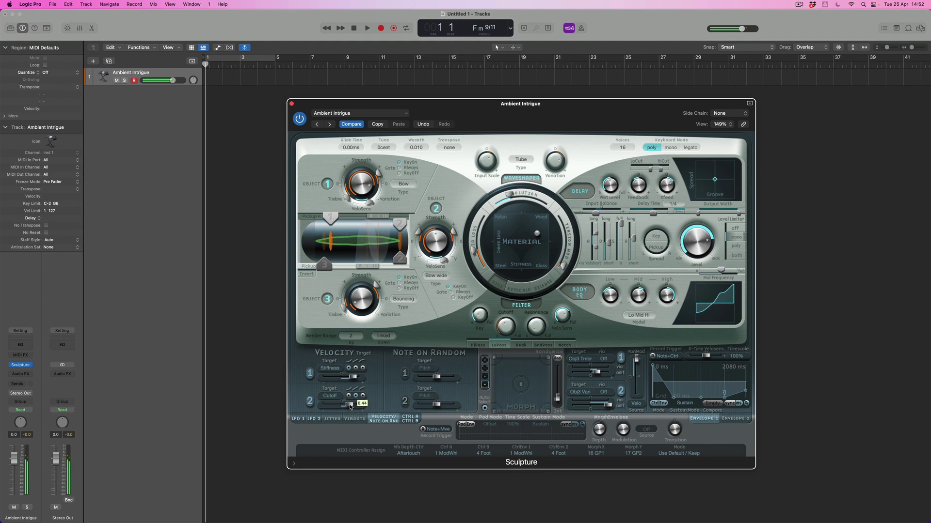
pyautogui.moveTo(349, 408); pyautogui.dragTo(349, 407)
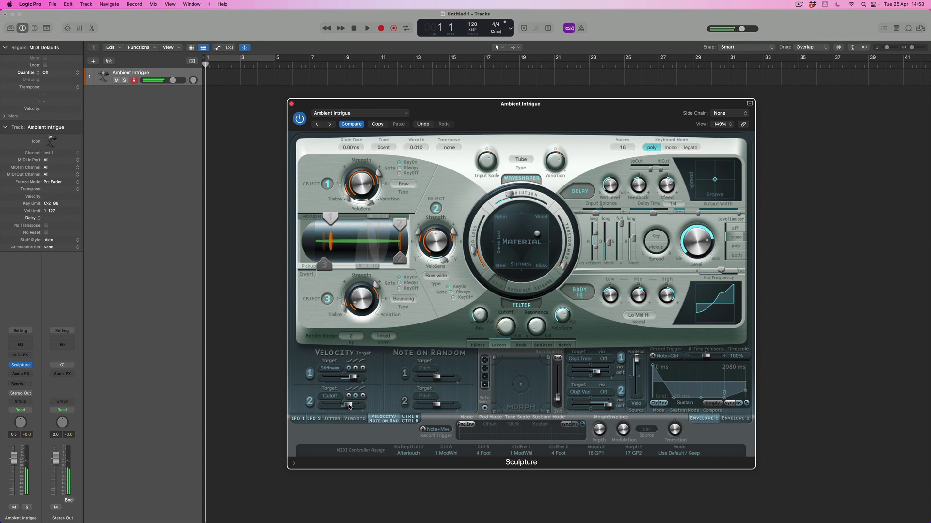
# Show the Controller A and B settings and inspect the MIDI assignments for Ctrl A and Ctrl B, leaving them unchanged.
pyautogui.click(410, 419)
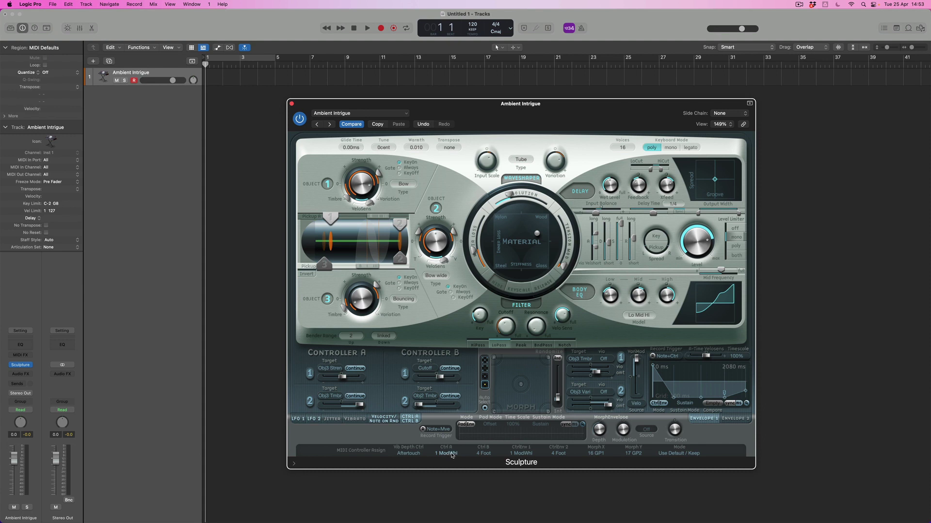
pyautogui.click(452, 455)
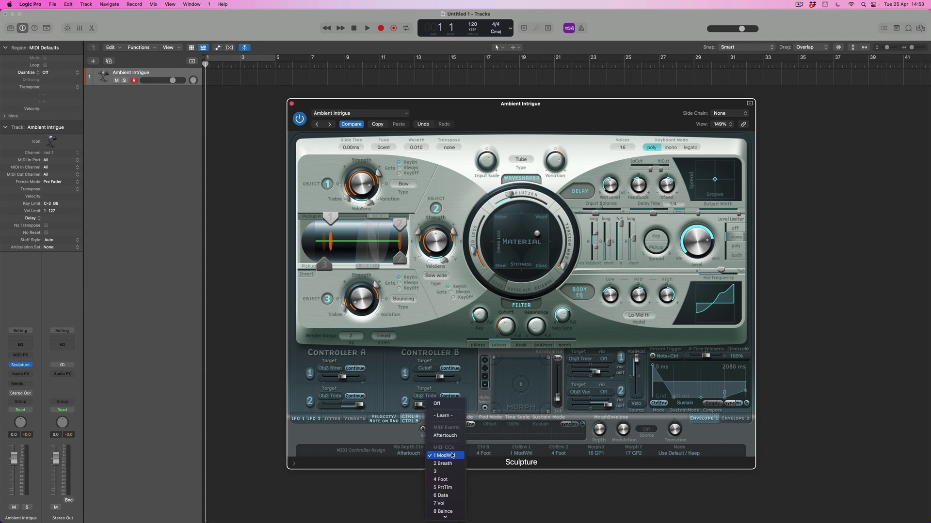
pyautogui.click(482, 462)
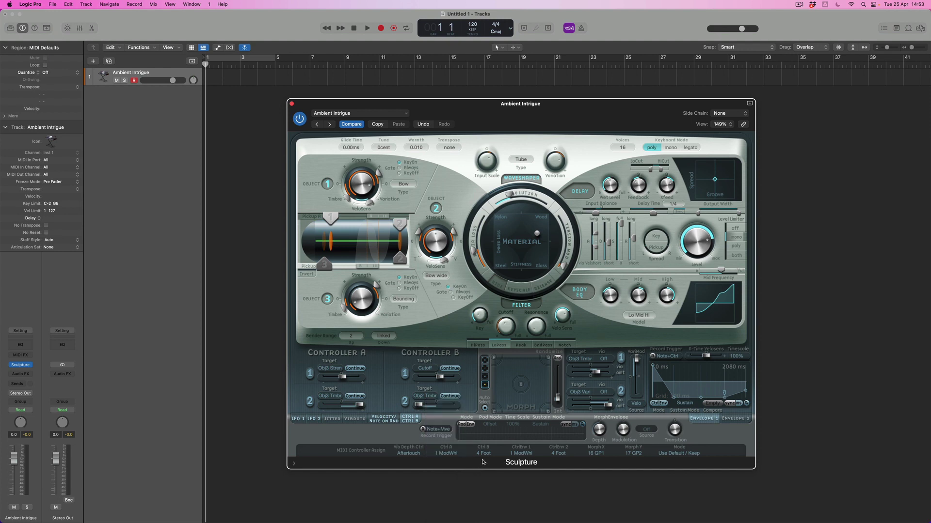
pyautogui.click(485, 454)
pyautogui.moveTo(350, 378)
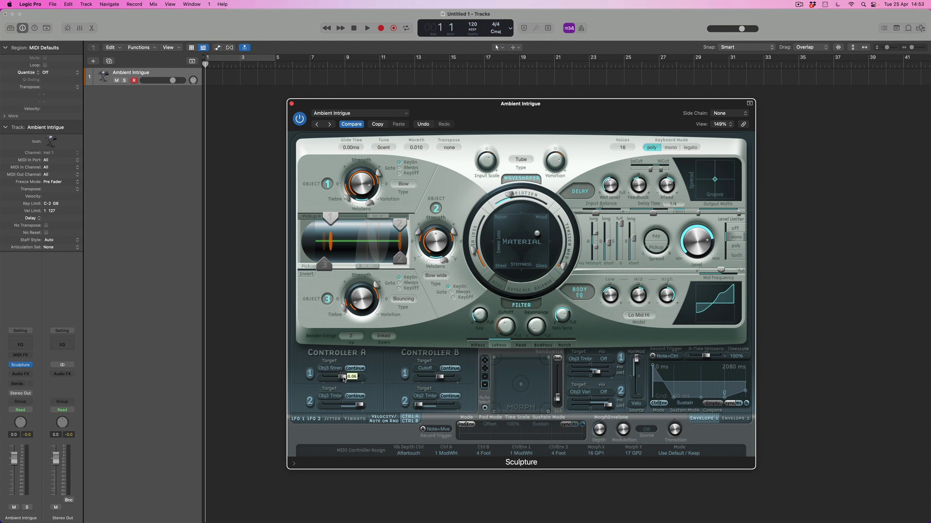